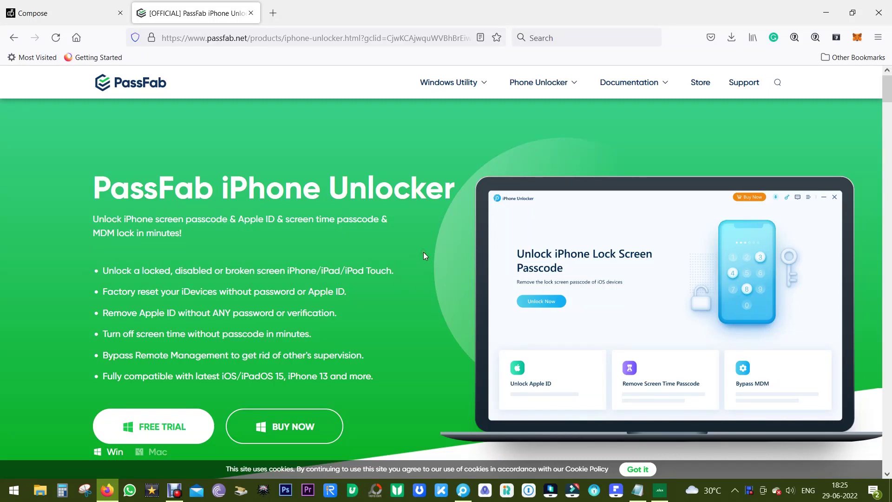
# - Highlight the hero heading and the Apple ID subtitle wording, then scroll to the Bypass iPhone Password section
pyautogui.moveTo(89, 192); pyautogui.dragTo(457, 188)
pyautogui.click(403, 224)
pyautogui.moveTo(240, 220); pyautogui.dragTo(276, 219)
pyautogui.click(277, 236)
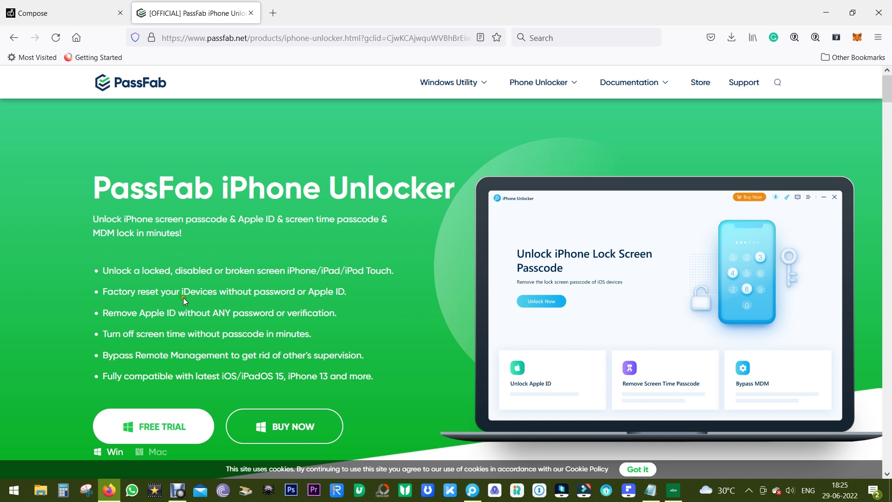
pyautogui.scroll(-10, 347, 305)
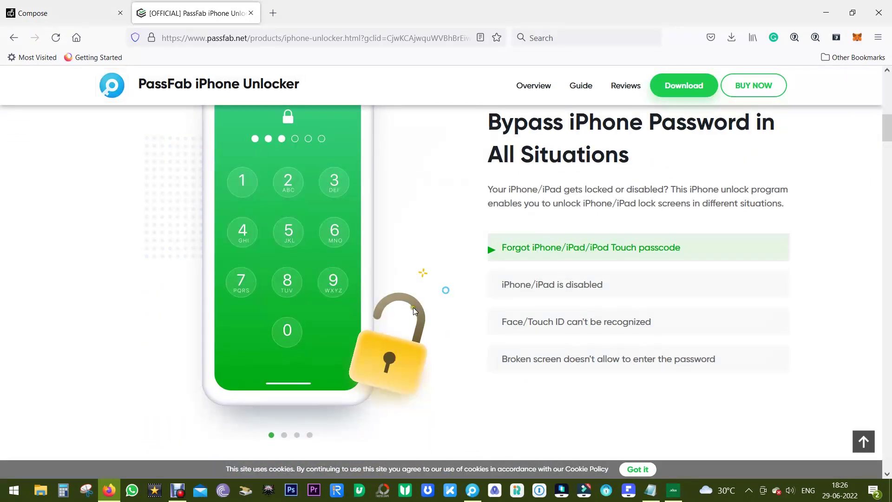
# - Step through the disabled iPhone/iPad, Face/Touch ID failure and broken-screen lock scenarios
pyautogui.click(600, 288)
pyautogui.click(592, 322)
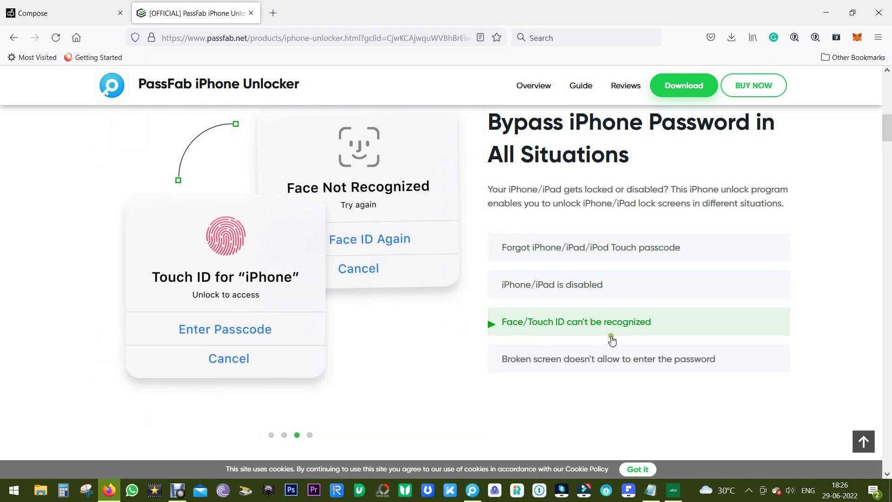
pyautogui.click(569, 361)
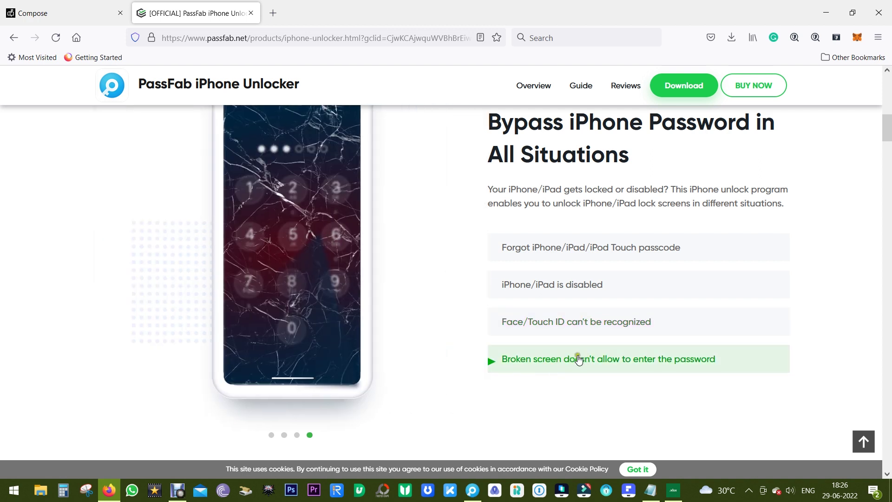
# - Scroll past Unlock All Types of Screen Lock down to the Factory Reset section
pyautogui.scroll(-3, 599, 362)
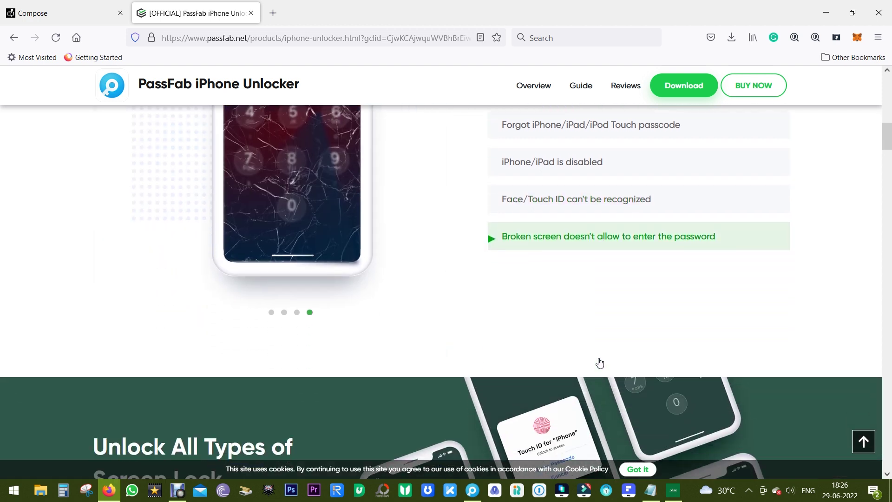
pyautogui.scroll(-3, 600, 362)
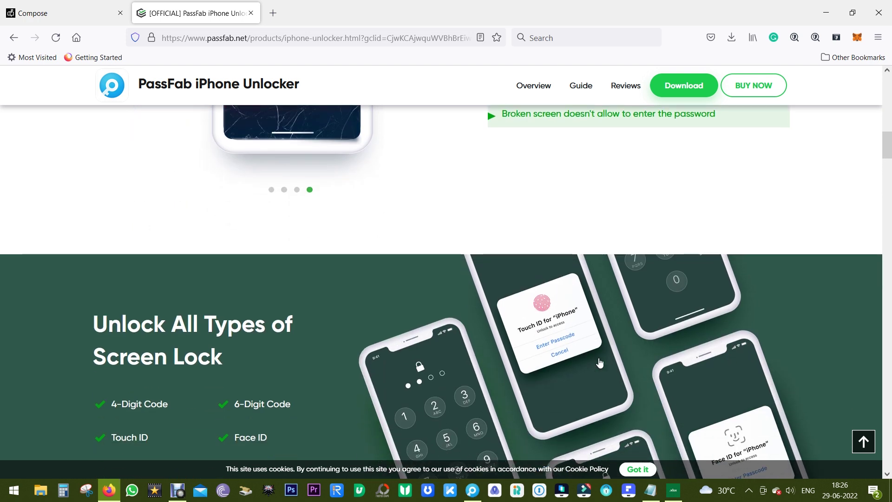
pyautogui.scroll(-1, 600, 362)
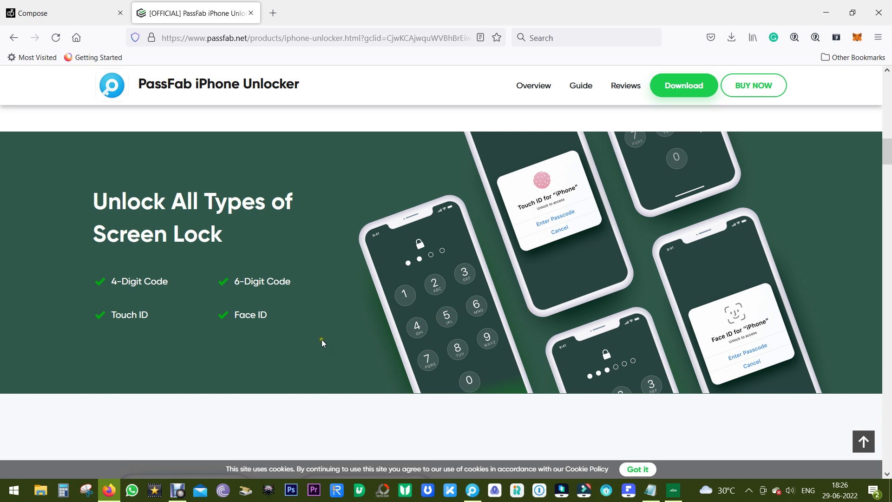
pyautogui.scroll(-5, 323, 339)
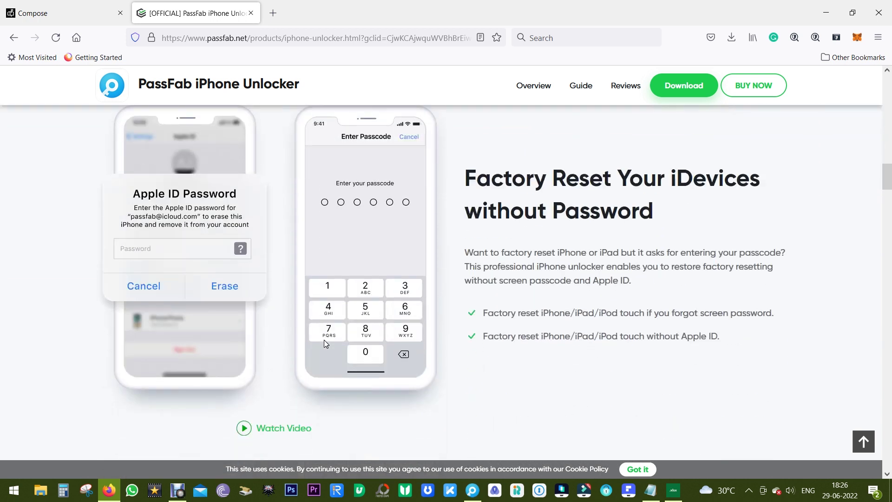
pyautogui.scroll(-1, 324, 339)
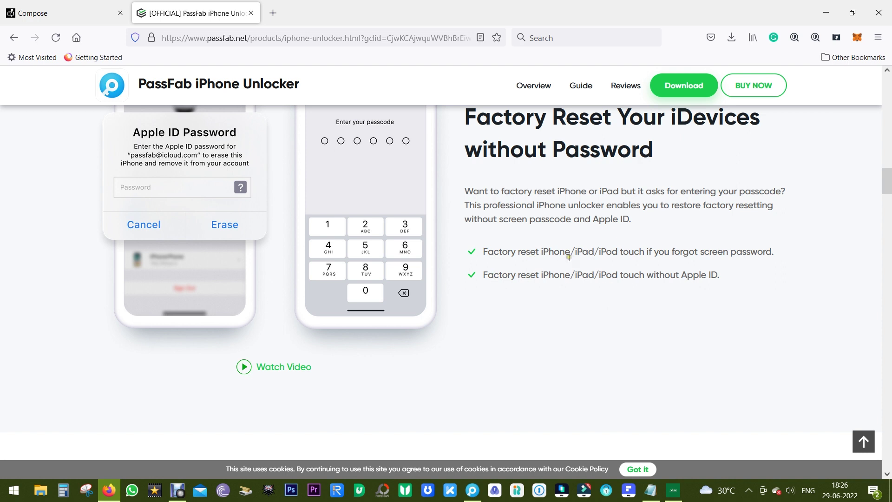
# - Scroll through the Apple ID section and highlight Screen Time in its section heading
pyautogui.scroll(-7, 569, 257)
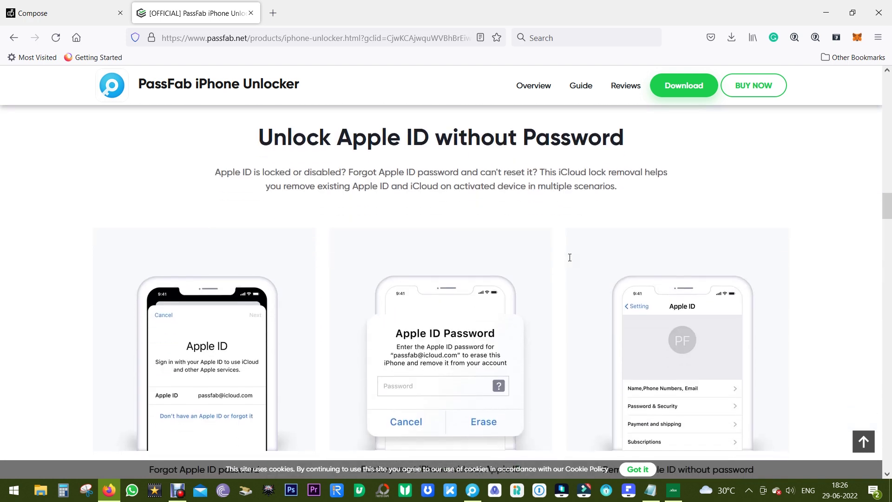
pyautogui.scroll(-3, 569, 257)
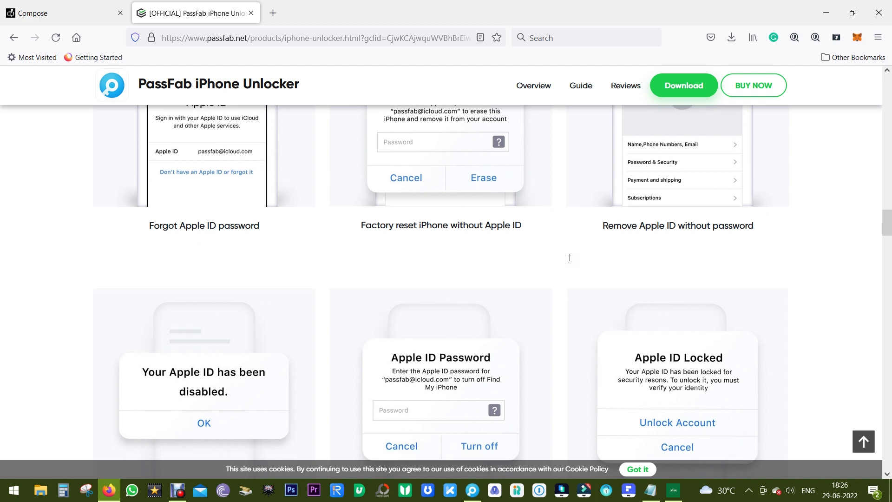
pyautogui.scroll(-6, 570, 257)
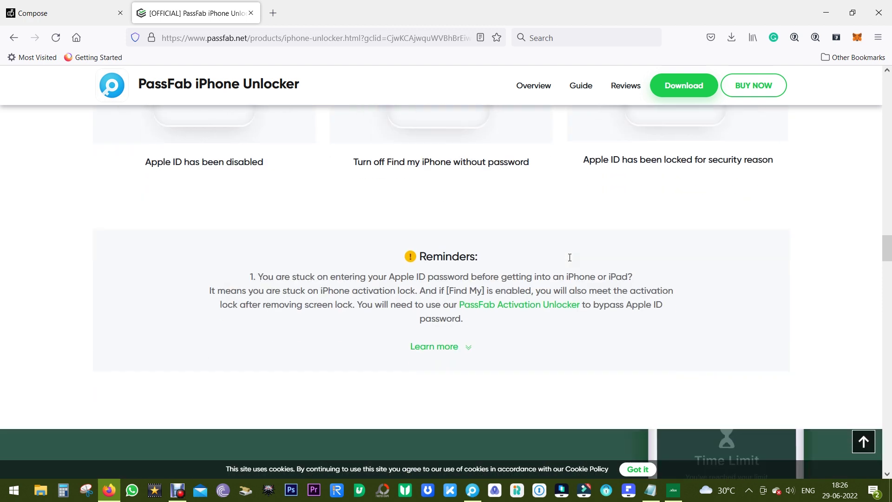
pyautogui.scroll(-5, 569, 257)
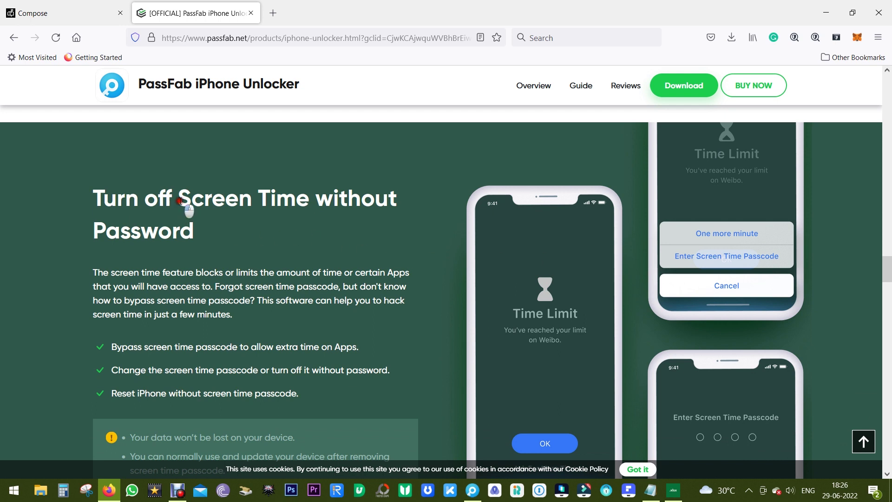
pyautogui.moveTo(180, 201); pyautogui.dragTo(315, 205)
pyautogui.click(319, 229)
# - Highlight the Bypass Remote Management heading, then continue down to 3 Steps to Unlock iOS Screen
pyautogui.scroll(-5, 319, 228)
pyautogui.scroll(-2, 322, 232)
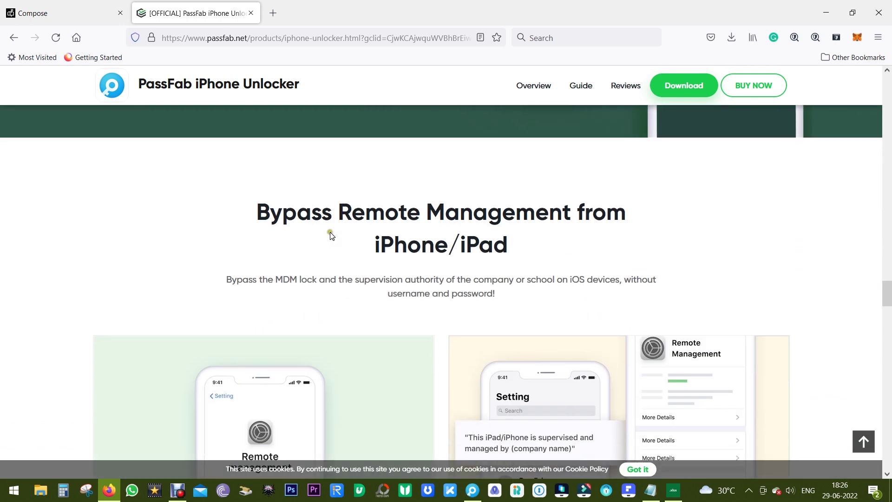
pyautogui.moveTo(261, 215); pyautogui.dragTo(648, 211)
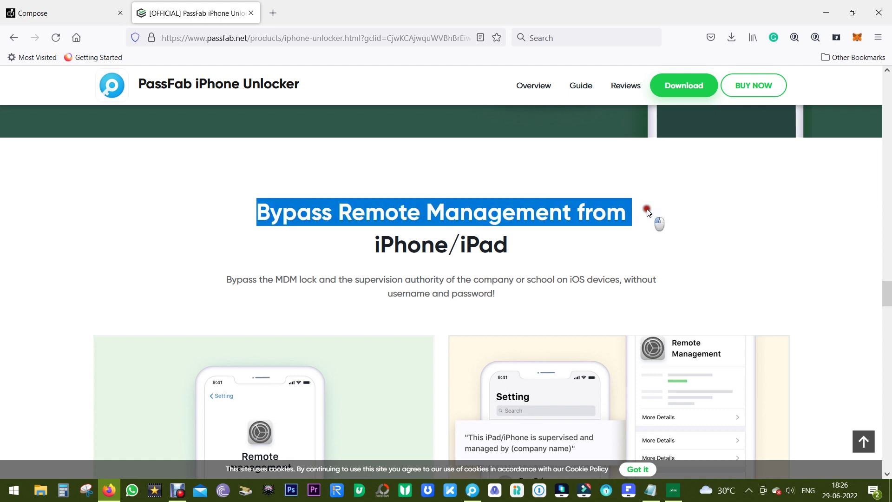
pyautogui.click(602, 244)
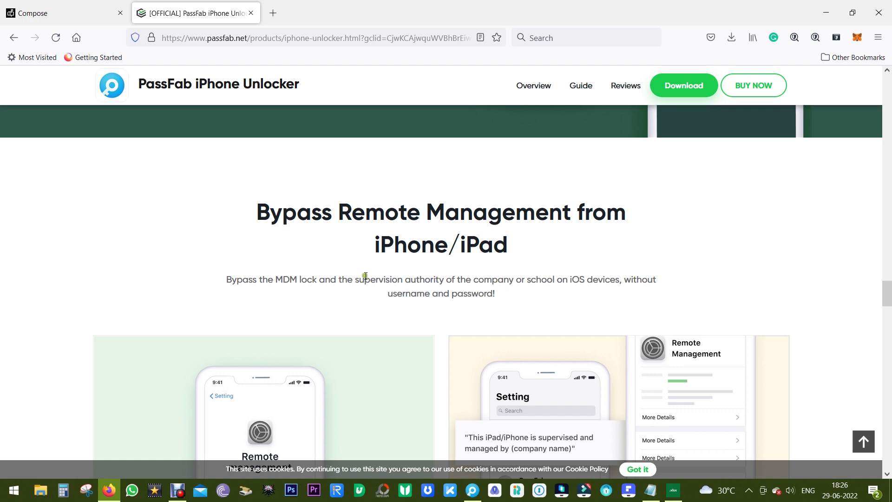
pyautogui.scroll(-5, 422, 275)
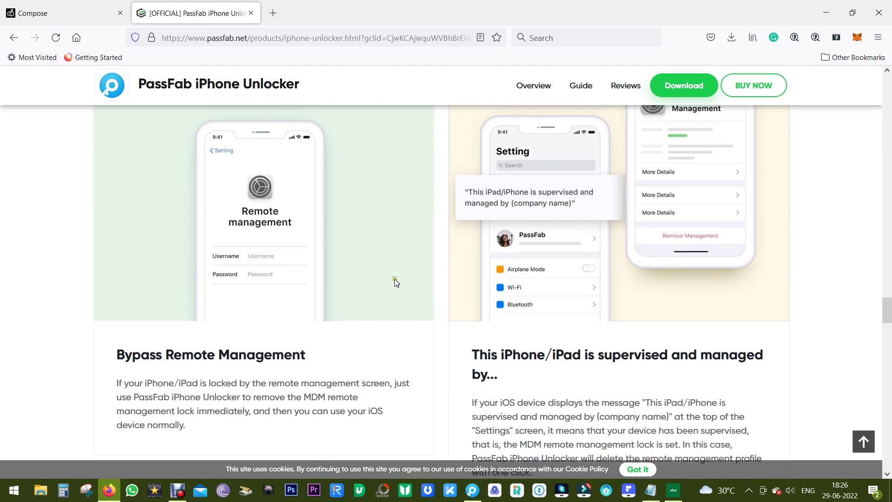
pyautogui.scroll(-15, 421, 277)
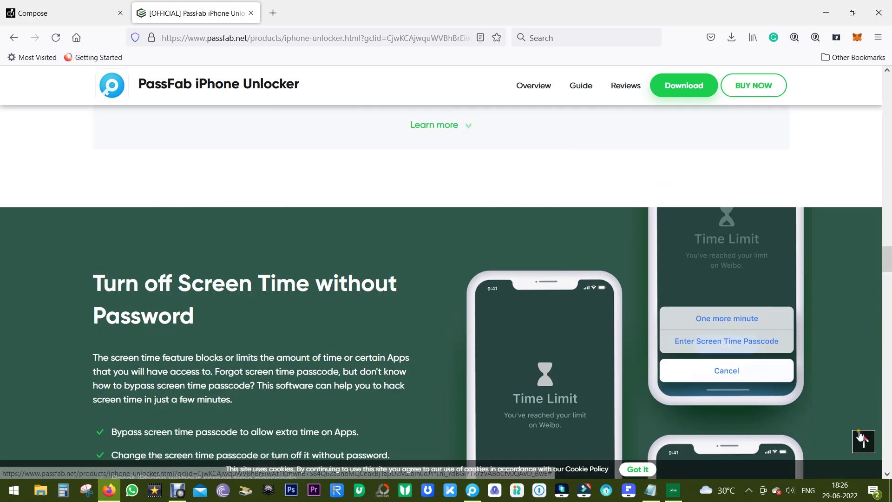
# - Jump back to the page top and switch to the Mac version, scrolling to its Reminders
pyautogui.click(860, 437)
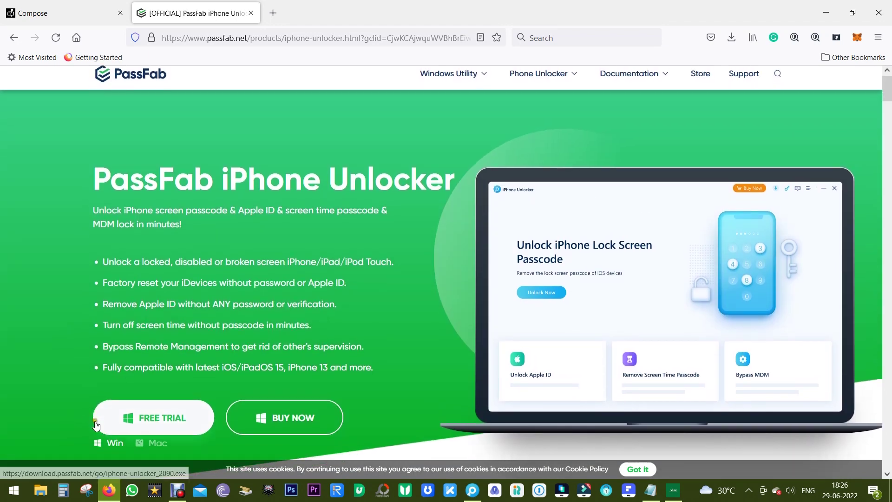
pyautogui.scroll(-2, 116, 341)
pyautogui.click(151, 331)
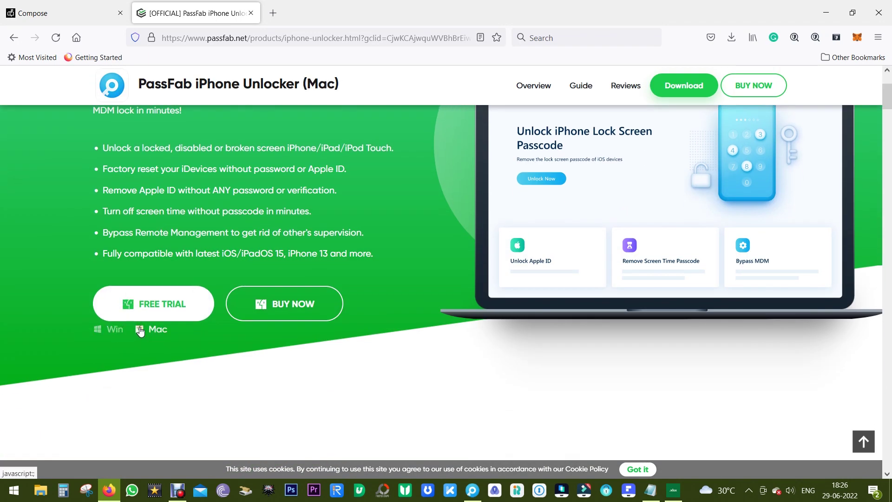
pyautogui.scroll(2, 265, 330)
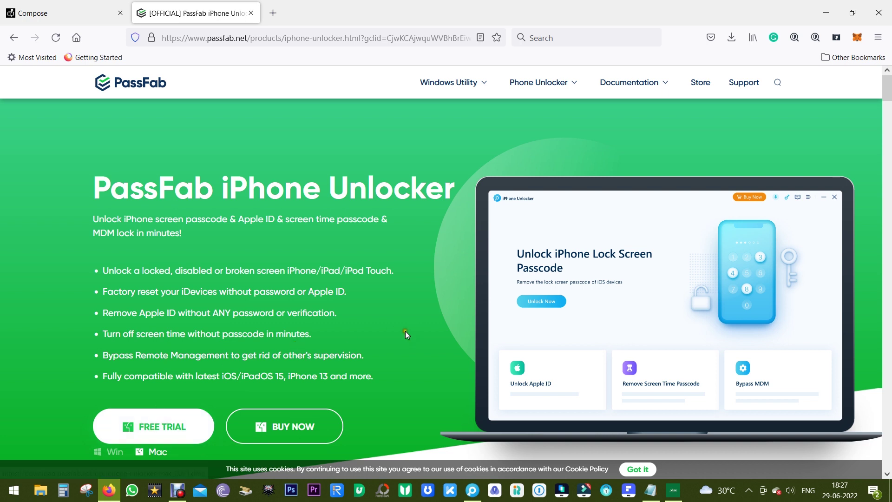
pyautogui.scroll(-1, 400, 374)
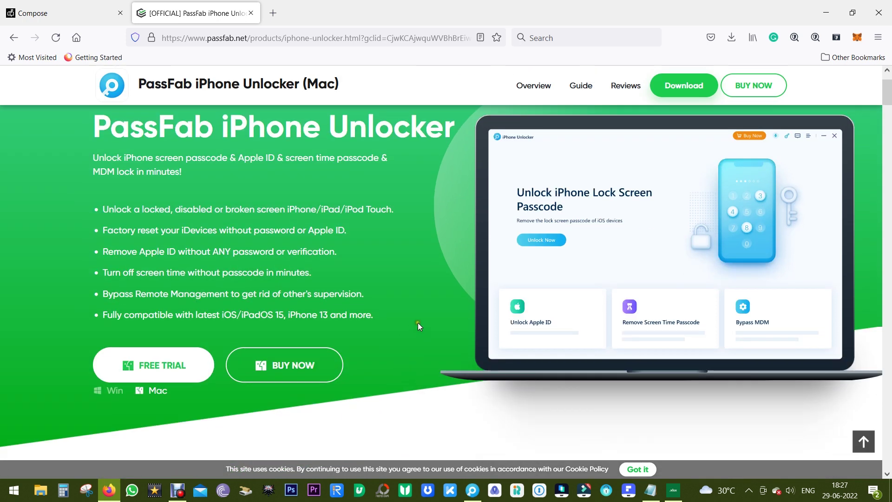
pyautogui.scroll(-10, 427, 297)
# - Expand the Reminders and highlight Find My iPhone ON, 10.2 and below, and 10.2-11.3 conditions
pyautogui.scroll(-2, 509, 389)
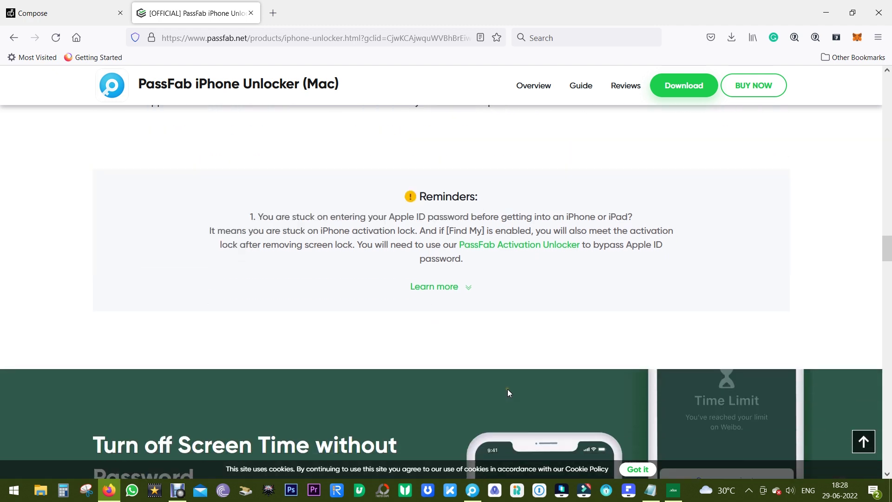
pyautogui.click(430, 285)
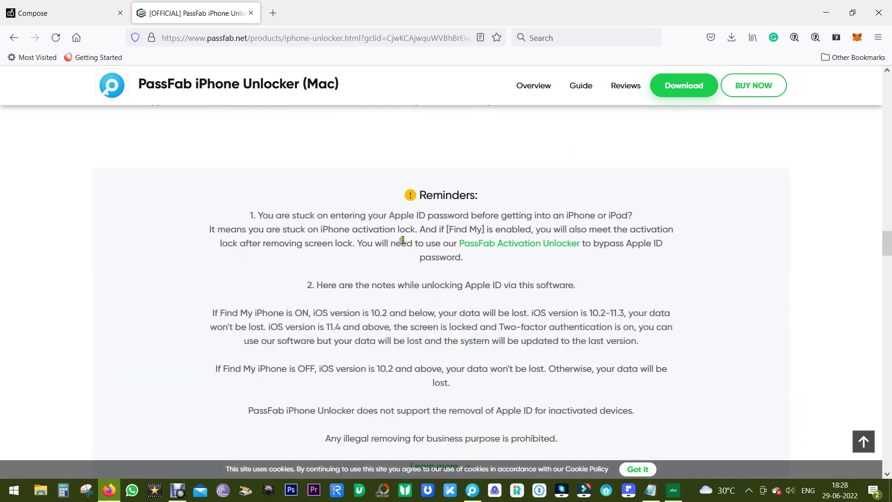
pyautogui.scroll(-1, 334, 232)
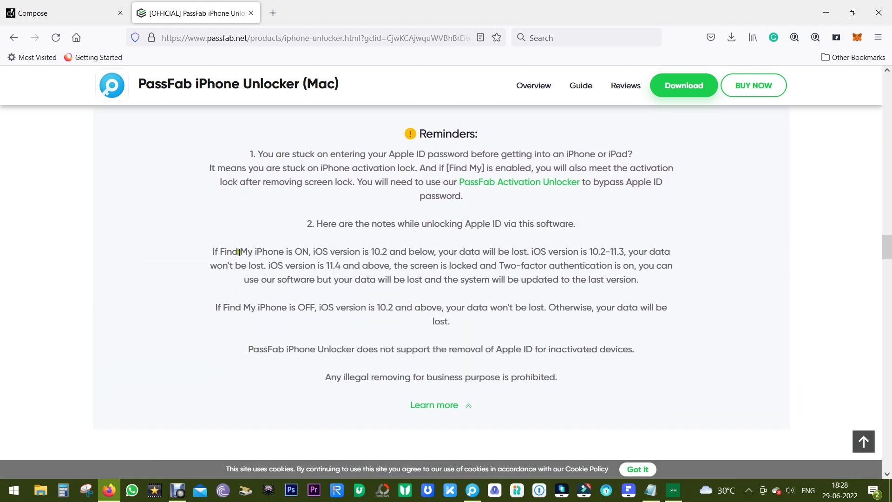
pyautogui.moveTo(221, 251); pyautogui.dragTo(310, 251)
pyautogui.click(314, 261)
pyautogui.moveTo(371, 252); pyautogui.dragTo(435, 251)
pyautogui.click(464, 255)
pyautogui.moveTo(588, 252); pyautogui.dragTo(632, 264)
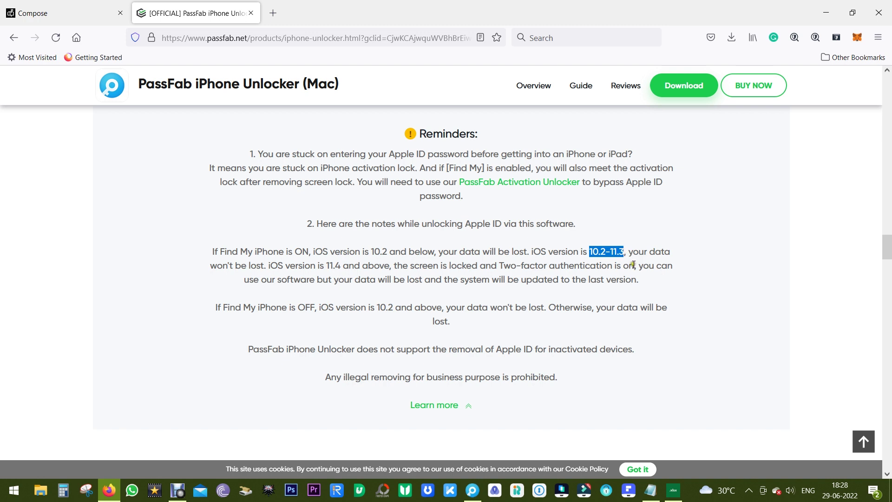
pyautogui.click(632, 264)
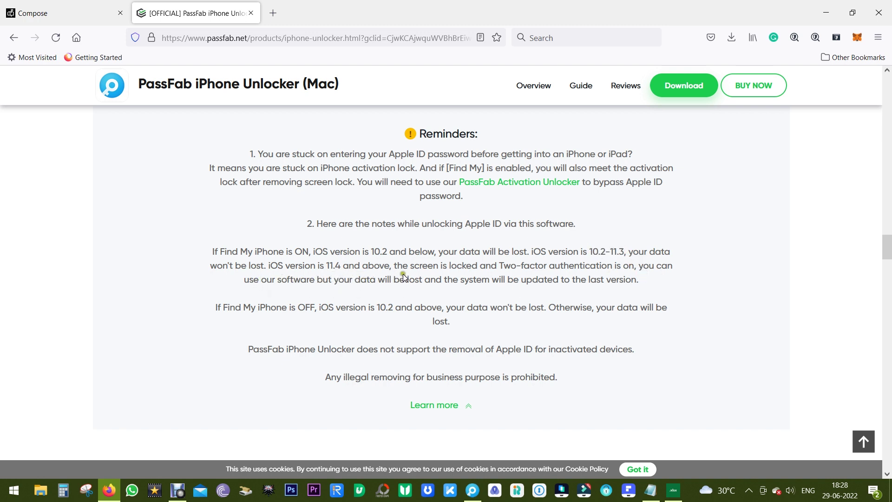
# - Highlight the two-factor, data-loss, won't be lost, inactivated-device and illegal-use reminder notes
pyautogui.moveTo(448, 264); pyautogui.dragTo(634, 265)
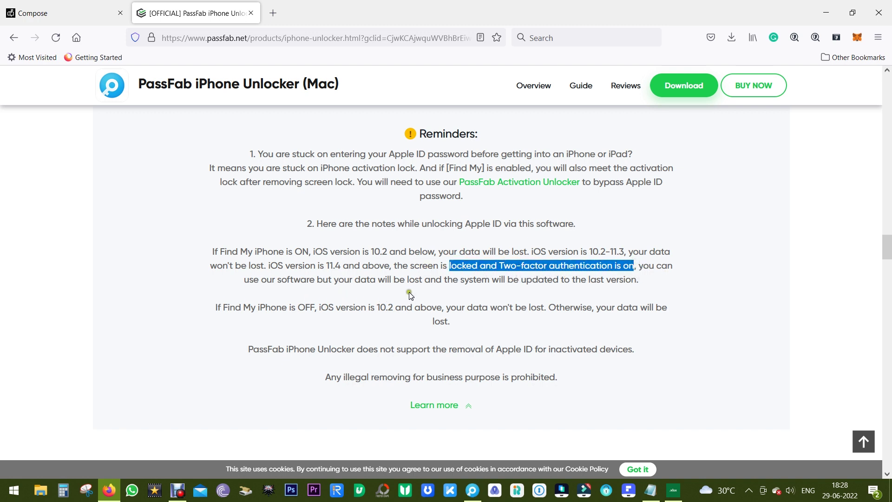
pyautogui.moveTo(409, 291); pyautogui.dragTo(641, 280)
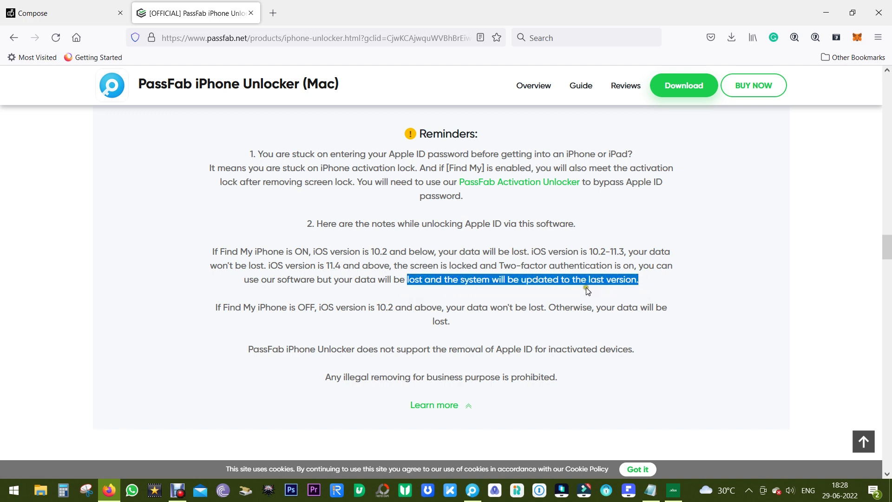
pyautogui.click(620, 294)
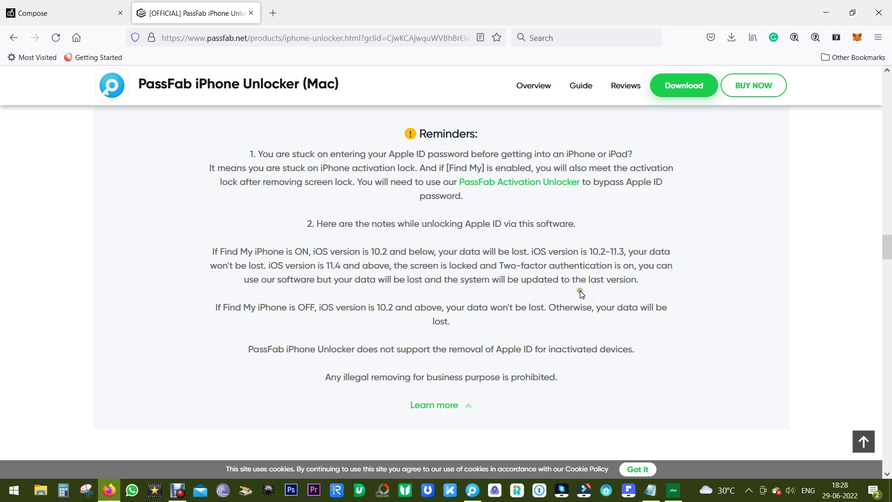
pyautogui.scroll(-2, 580, 291)
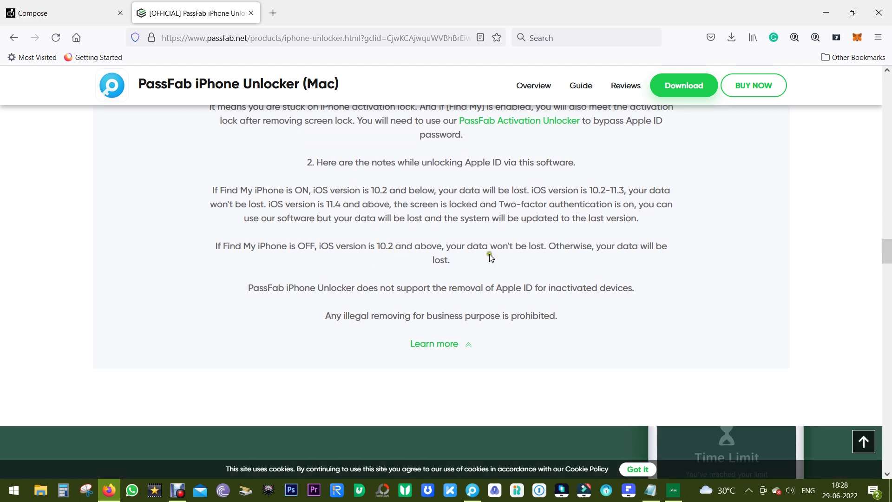
pyautogui.moveTo(490, 247); pyautogui.dragTo(544, 246)
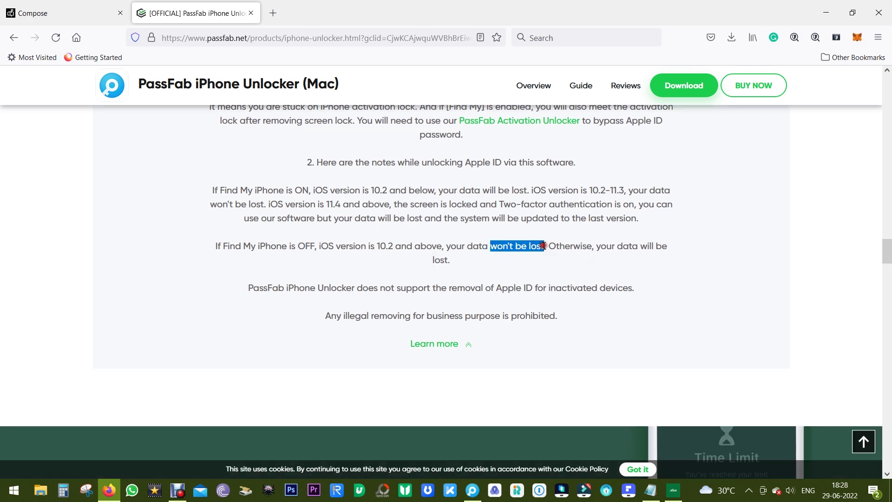
pyautogui.click(438, 265)
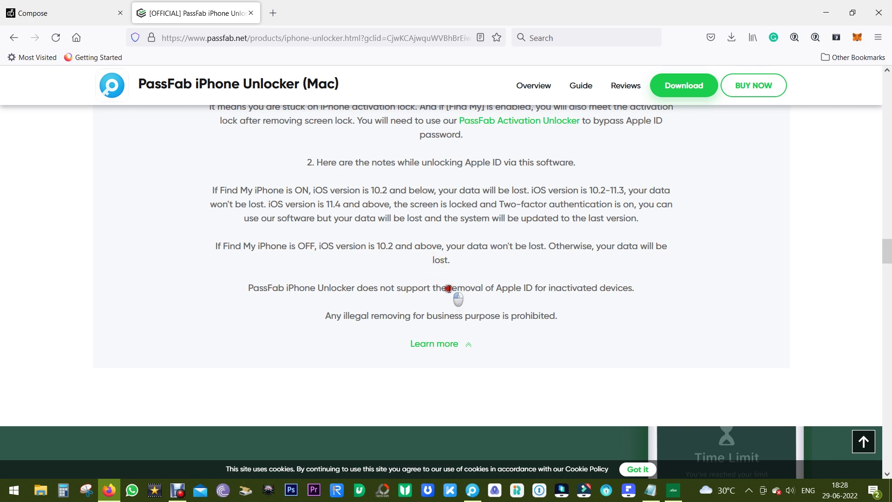
pyautogui.moveTo(448, 289); pyautogui.dragTo(647, 293)
pyautogui.click(612, 298)
pyautogui.moveTo(327, 315); pyautogui.dragTo(577, 314)
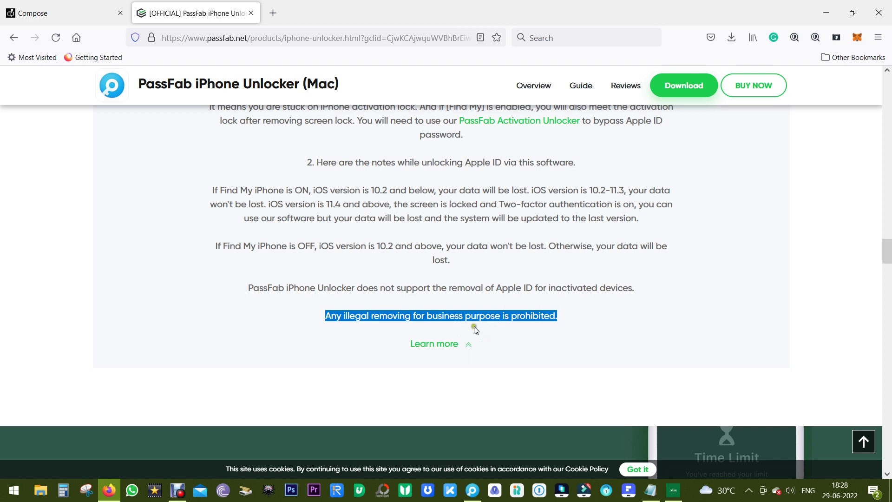
pyautogui.click(506, 326)
# - Scroll back up to the hero banner and bring up the PassFab iPhone Unlocker app
pyautogui.scroll(10, 506, 325)
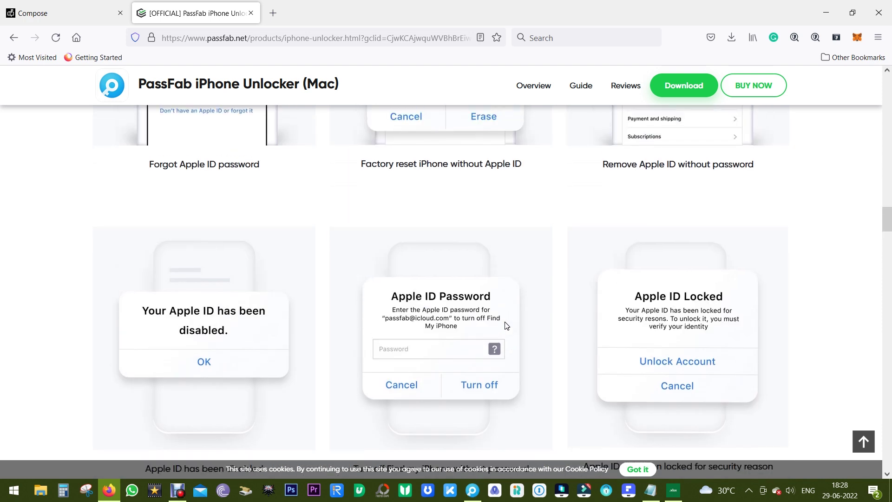
pyautogui.scroll(10, 506, 325)
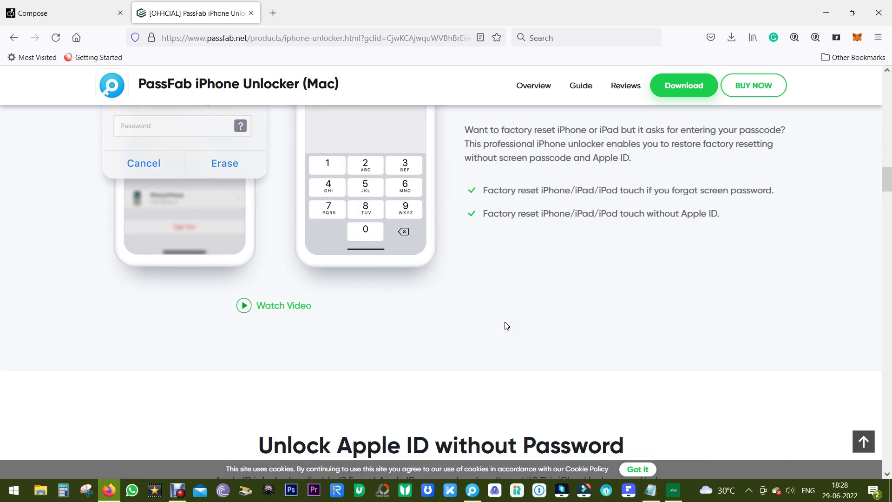
pyautogui.scroll(10, 506, 325)
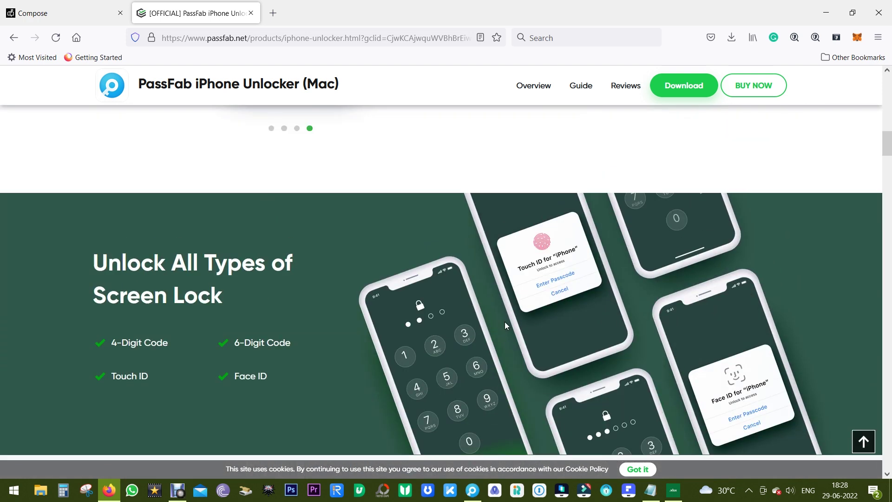
pyautogui.scroll(10, 506, 325)
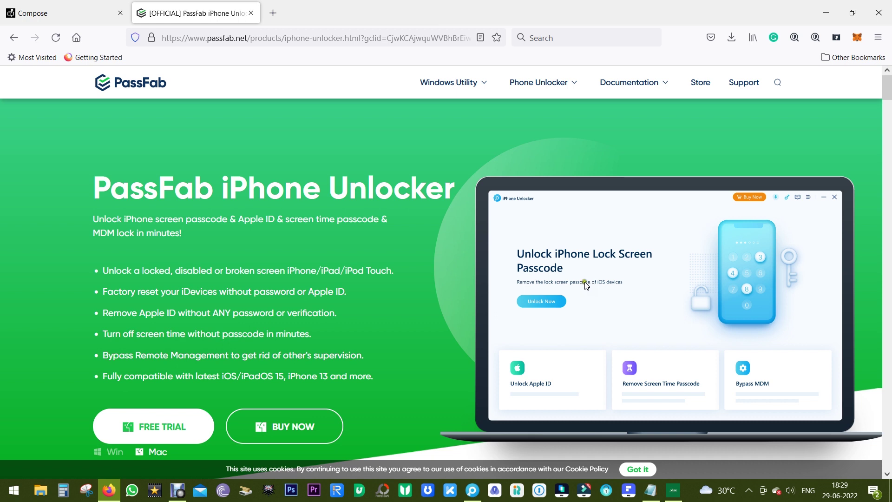
pyautogui.click(472, 489)
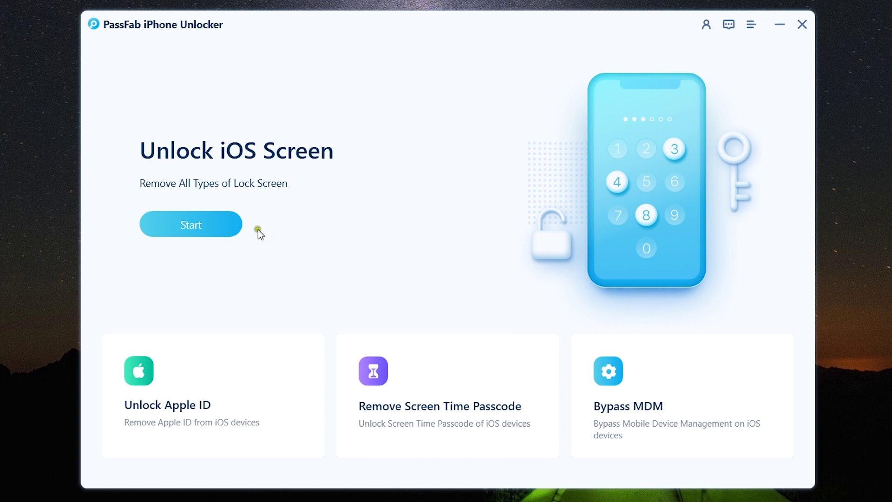
# - Start Unlock iOS Screen, back out once, then start again through to the iPhone 7 firmware page
pyautogui.click(189, 231)
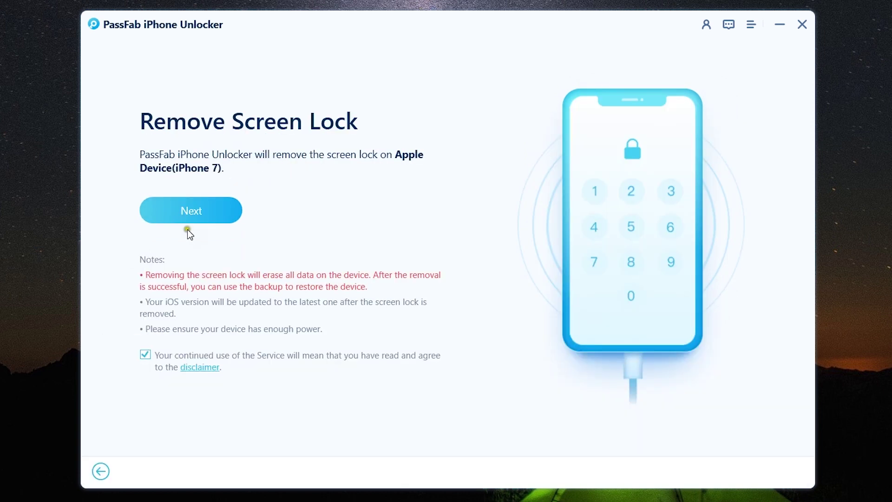
pyautogui.click(103, 472)
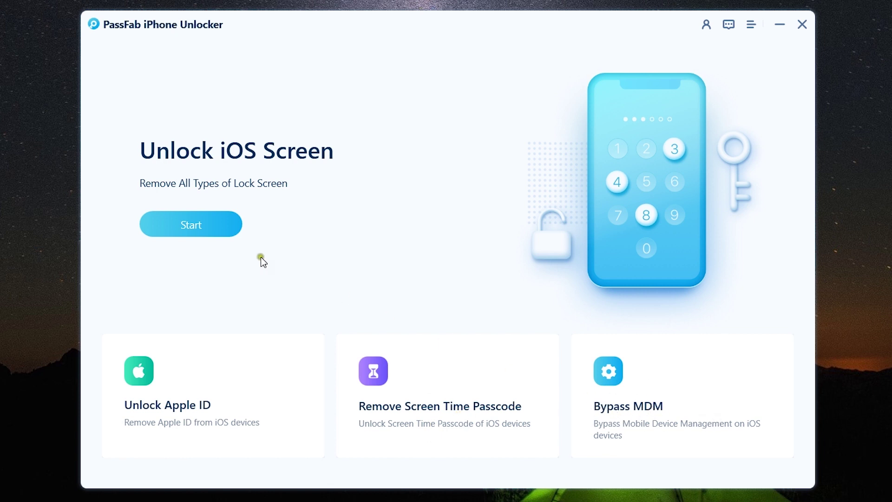
pyautogui.click(199, 229)
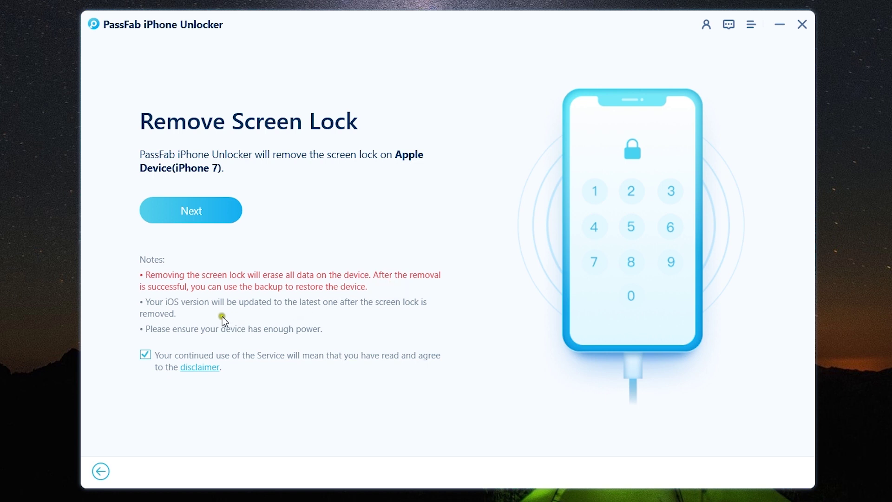
pyautogui.click(331, 308)
# - Advance to the Download the Matching Firmware step for iPhone 7, version 15.4.1
pyautogui.click(206, 223)
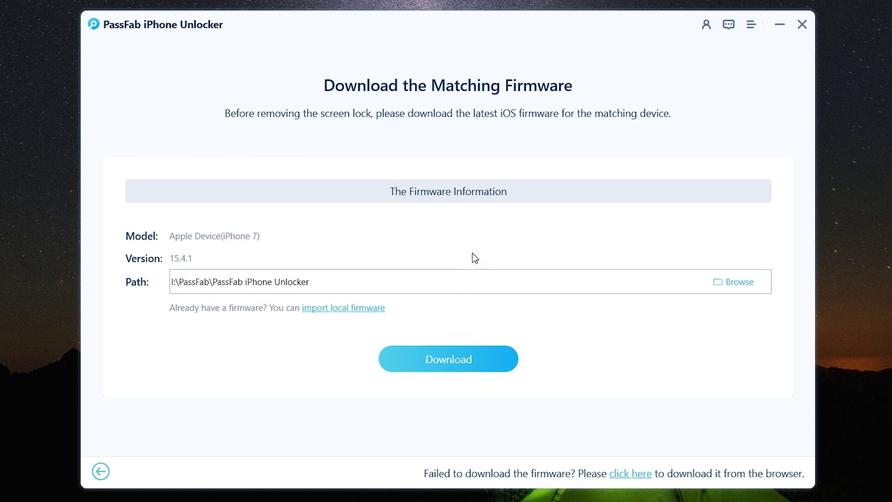
pyautogui.click(469, 240)
pyautogui.click(445, 310)
# - Try importing a local firmware file, cancel it, and download the matching 15.4.1 firmware instead
pyautogui.click(345, 308)
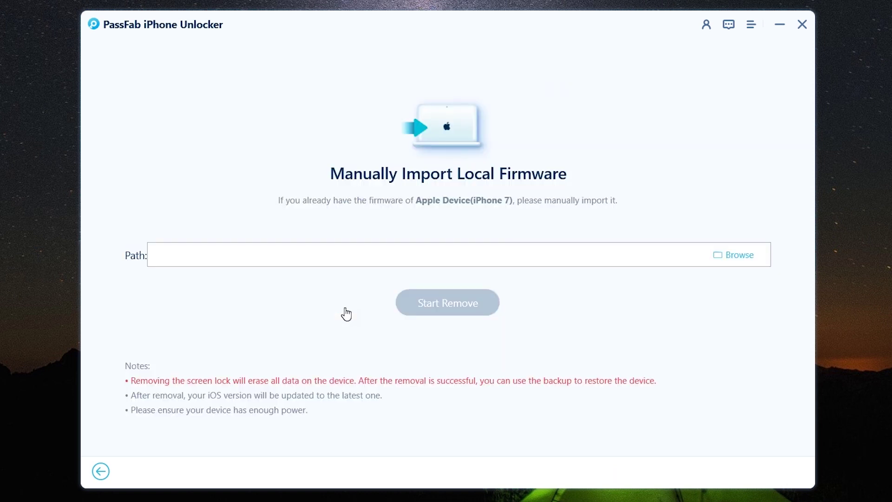
pyautogui.click(739, 254)
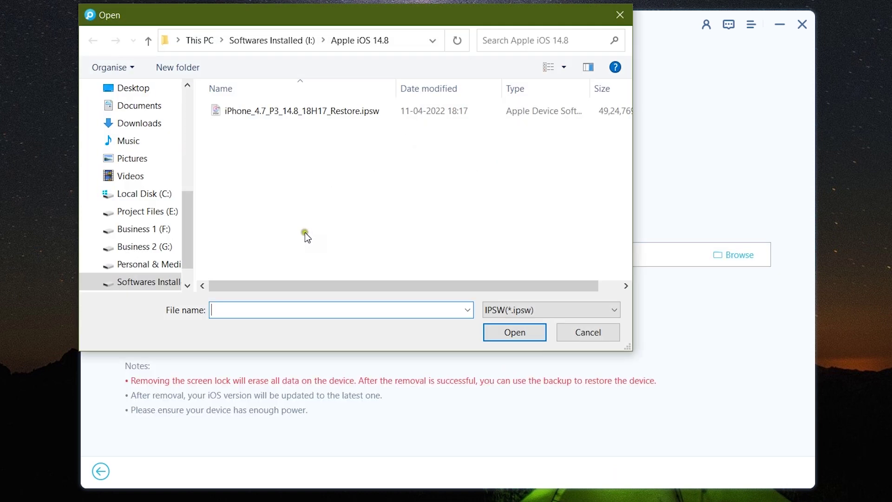
pyautogui.click(575, 334)
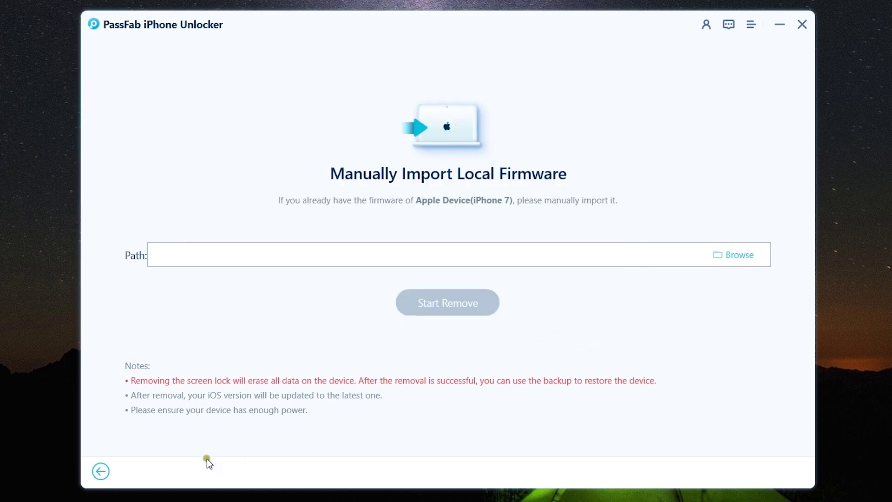
pyautogui.click(99, 471)
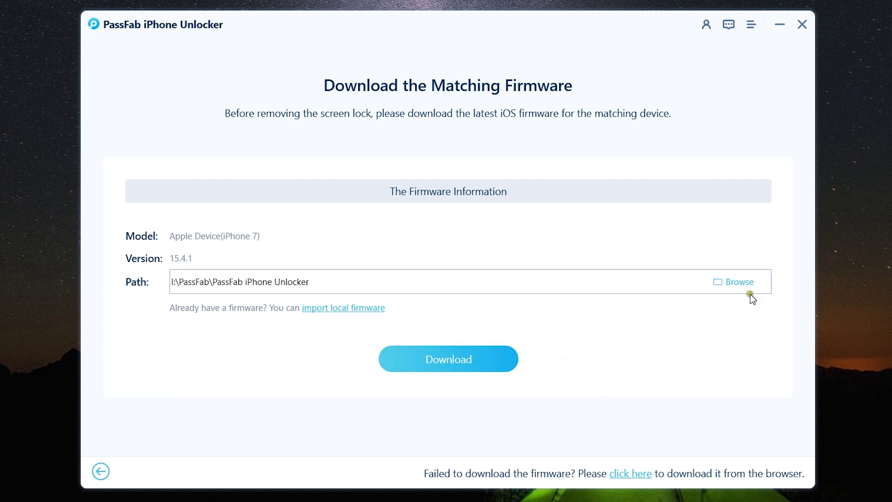
pyautogui.click(456, 355)
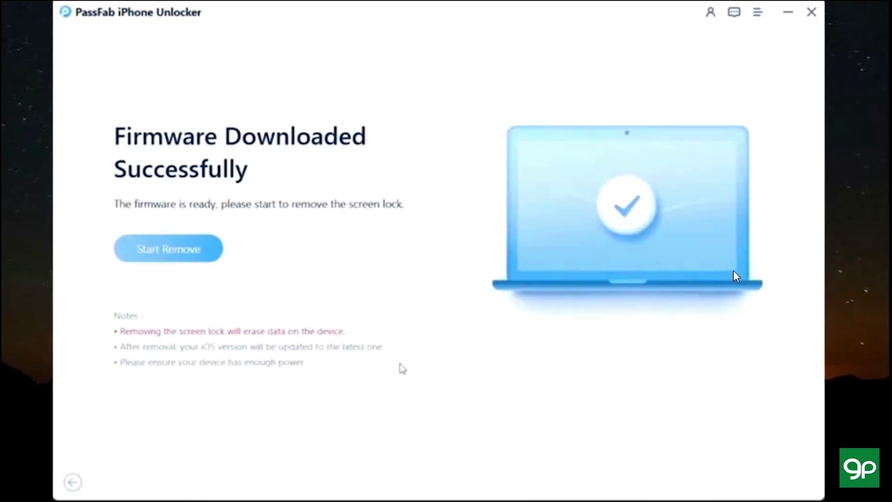
# - Start removing the iPhone 7 screen lock with the downloaded firmware and finish once removal succeeds
pyautogui.click(134, 249)
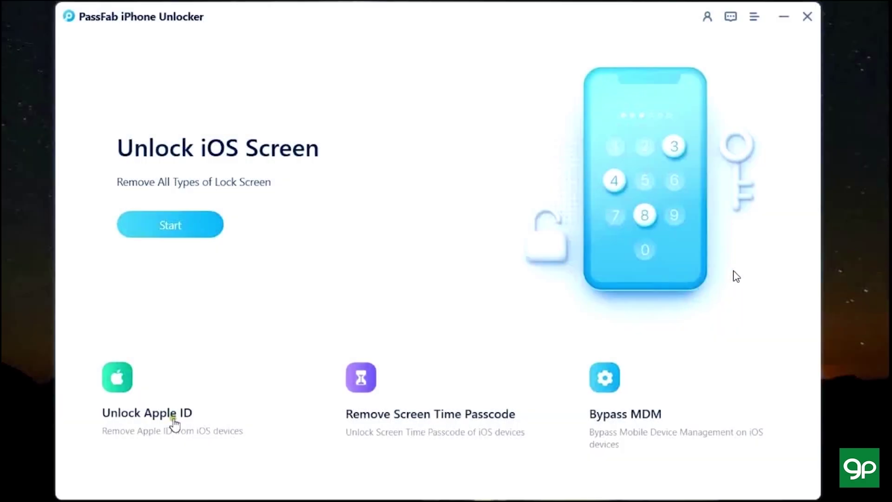
pyautogui.click(173, 420)
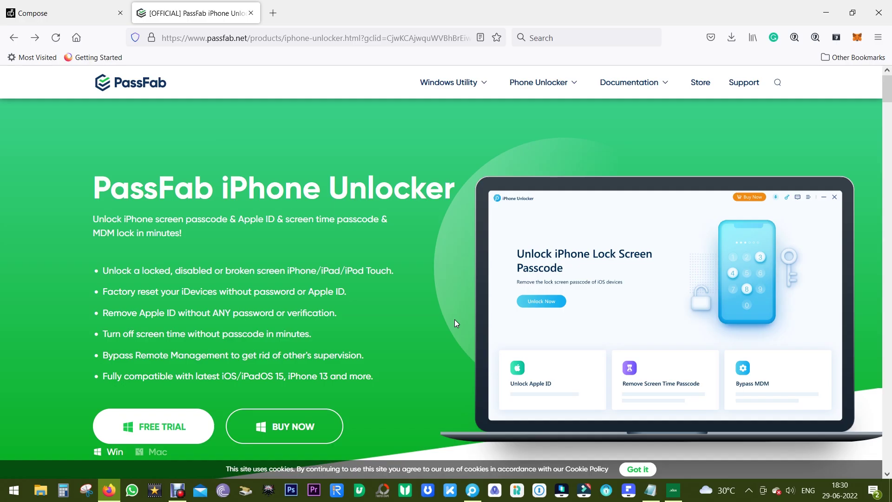
# - Open the BUY NOW purchase page and highlight the $35.95, $39.95 and $49.95 license prices
pyautogui.moveTo(88, 185); pyautogui.dragTo(456, 191)
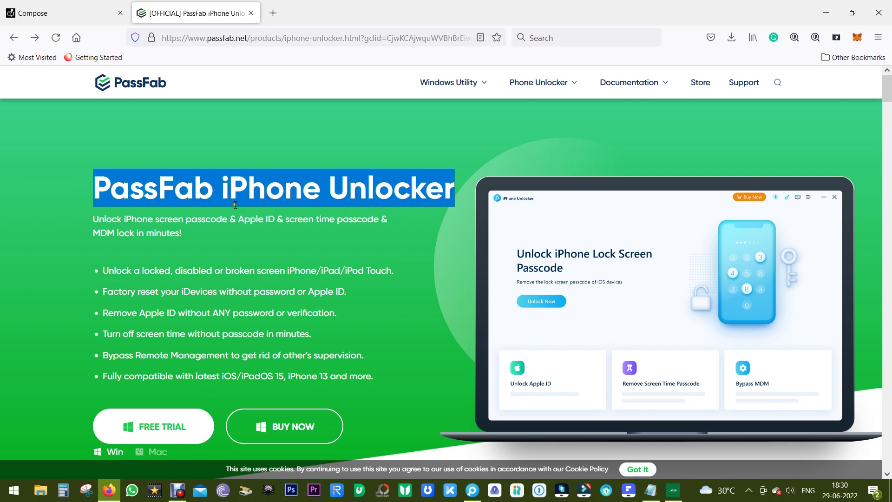
pyautogui.click(287, 424)
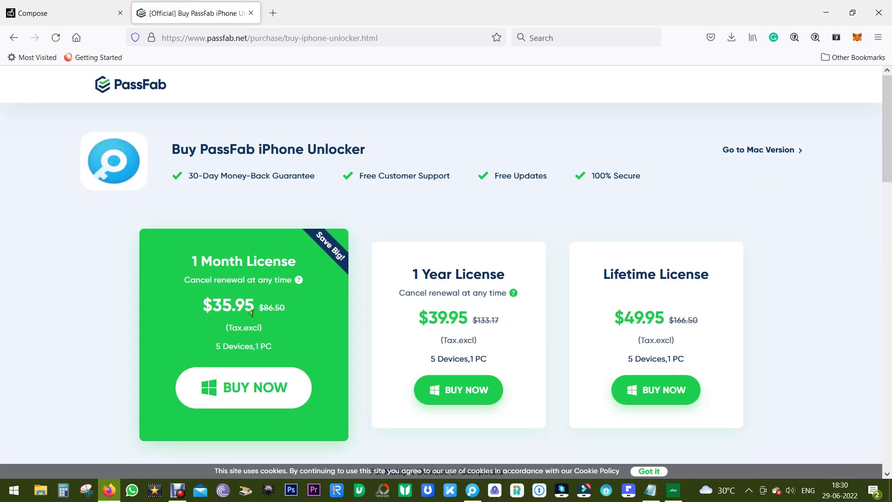
pyautogui.moveTo(211, 306); pyautogui.dragTo(257, 305)
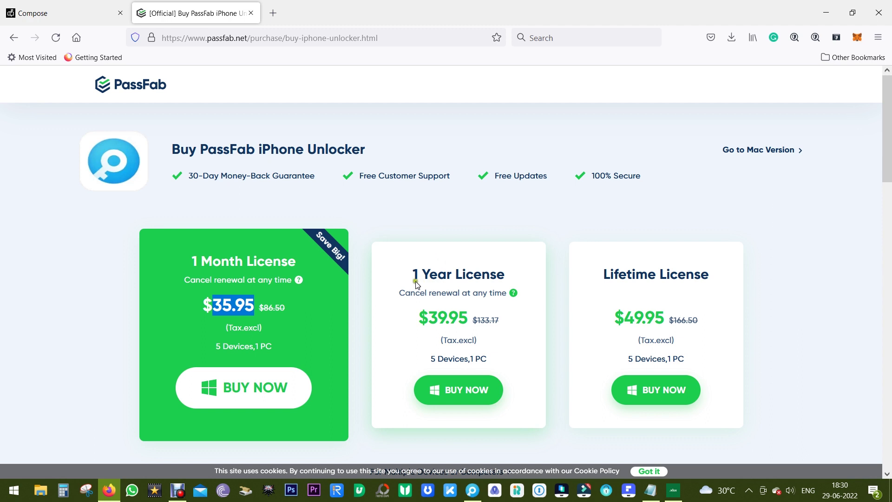
pyautogui.moveTo(431, 316); pyautogui.dragTo(485, 318)
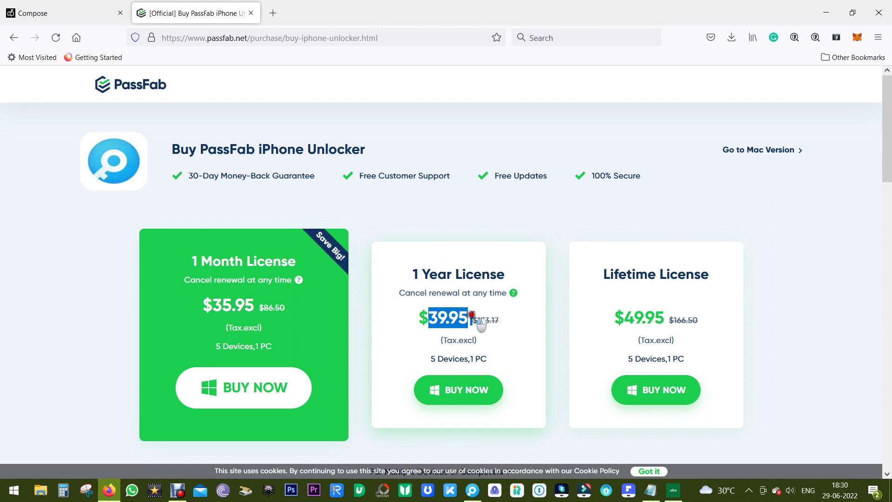
pyautogui.click(617, 292)
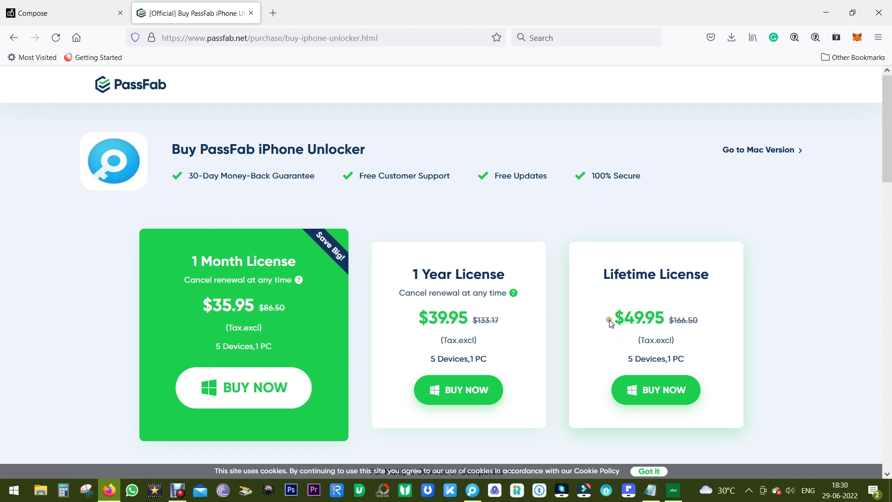
pyautogui.moveTo(609, 319); pyautogui.dragTo(660, 318)
pyautogui.click(719, 308)
# - Scroll down to the FAQs and back up to the pricing cards
pyautogui.scroll(-5, 718, 311)
pyautogui.scroll(-5, 711, 315)
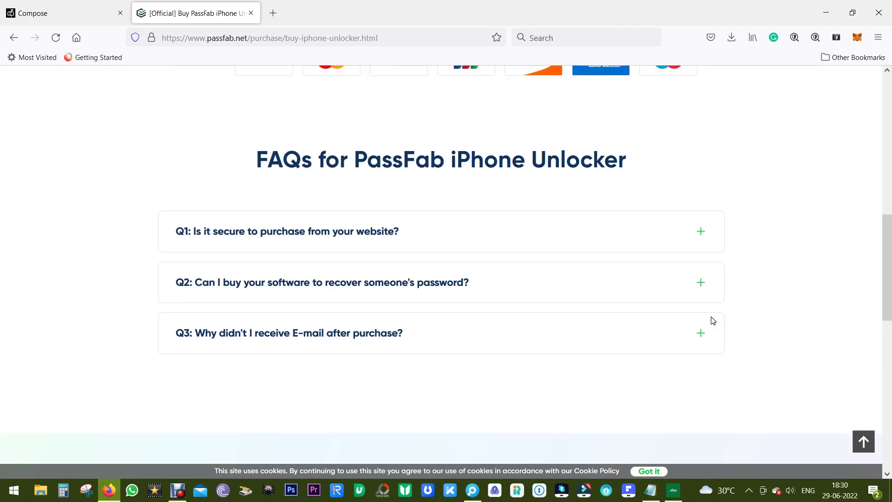
pyautogui.scroll(-4, 711, 315)
pyautogui.scroll(14, 711, 315)
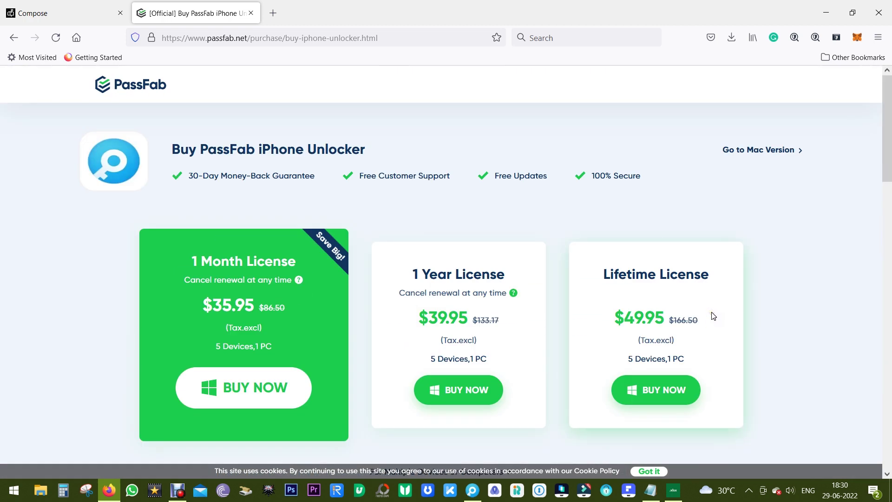